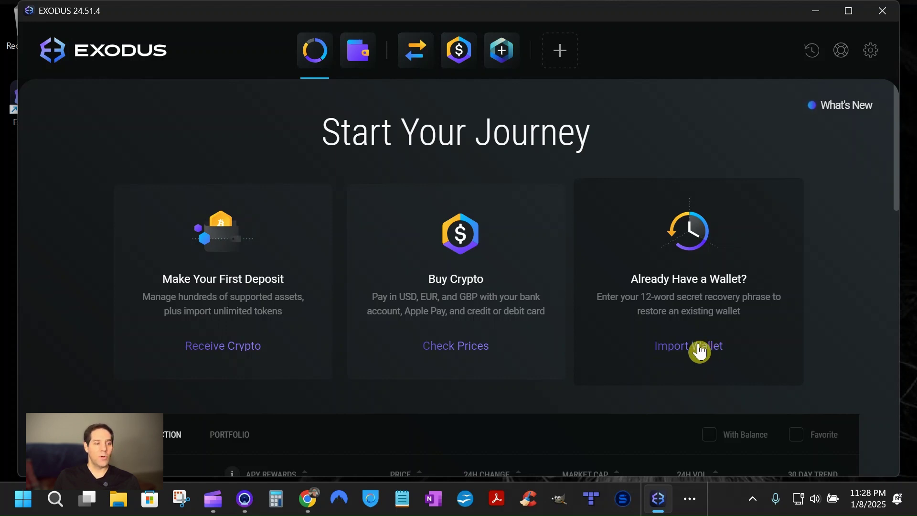
left_click(698, 351)
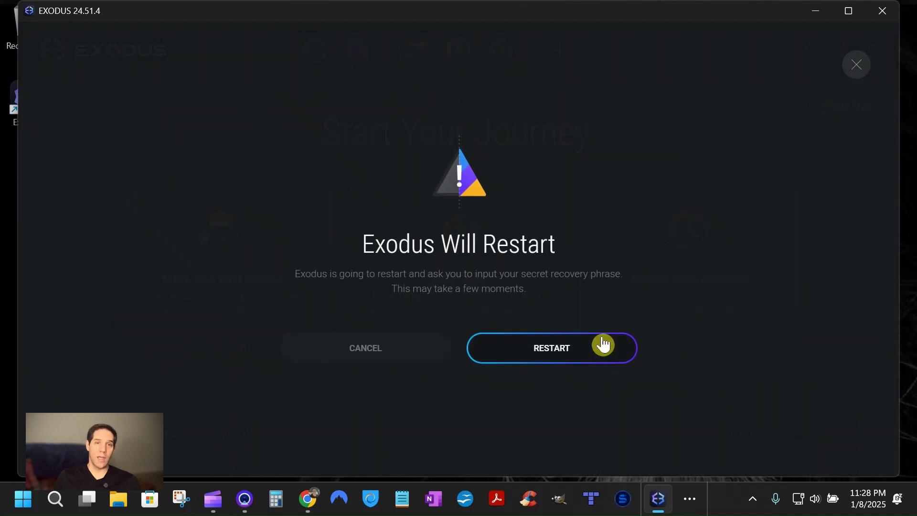
left_click(583, 348)
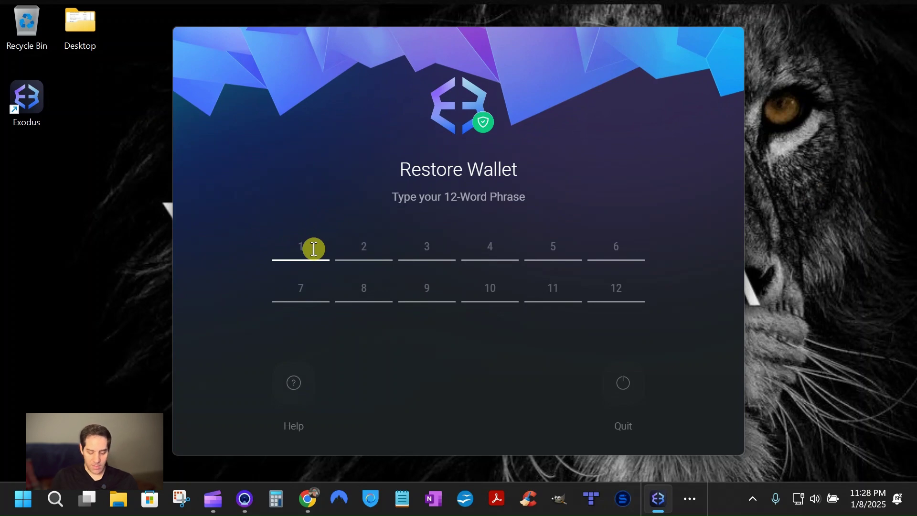
type("grace ")
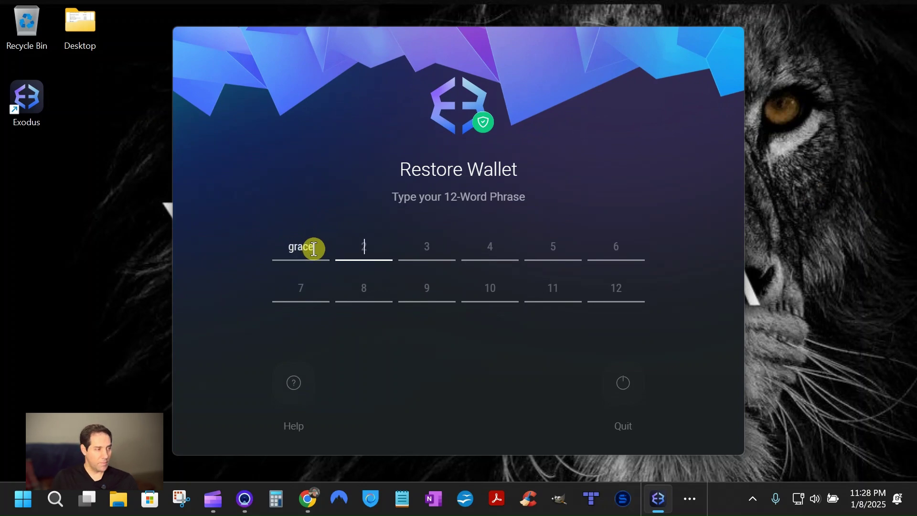
type("sibling lady rent banana noodl")
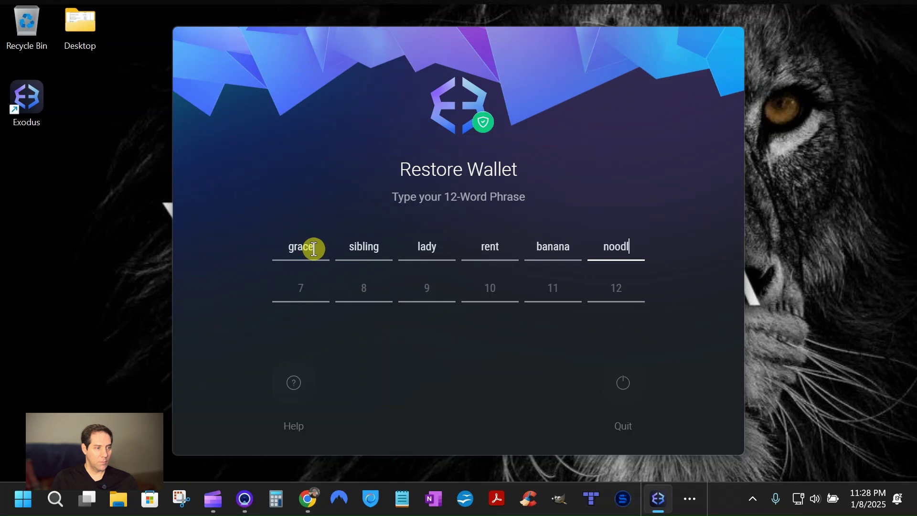
type("e trab")
key("BackSpace")
type("vel junior lemon just a")
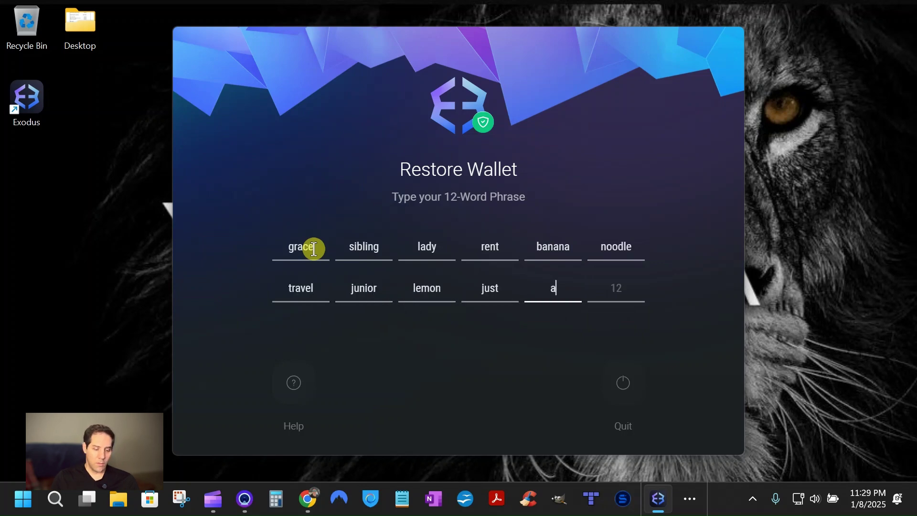
type("ll prison")
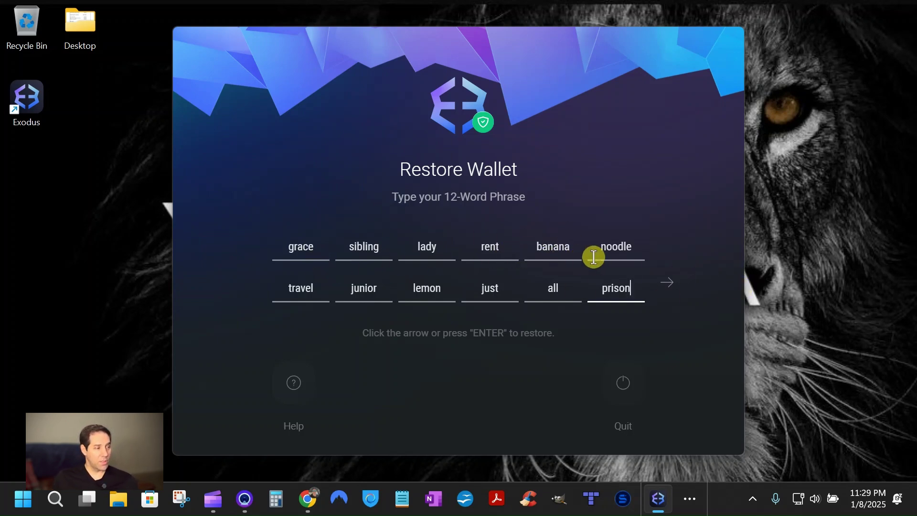
Submit the recovery phrase to restore the wallet and dismiss the Restore Complete notice
left_click(671, 287)
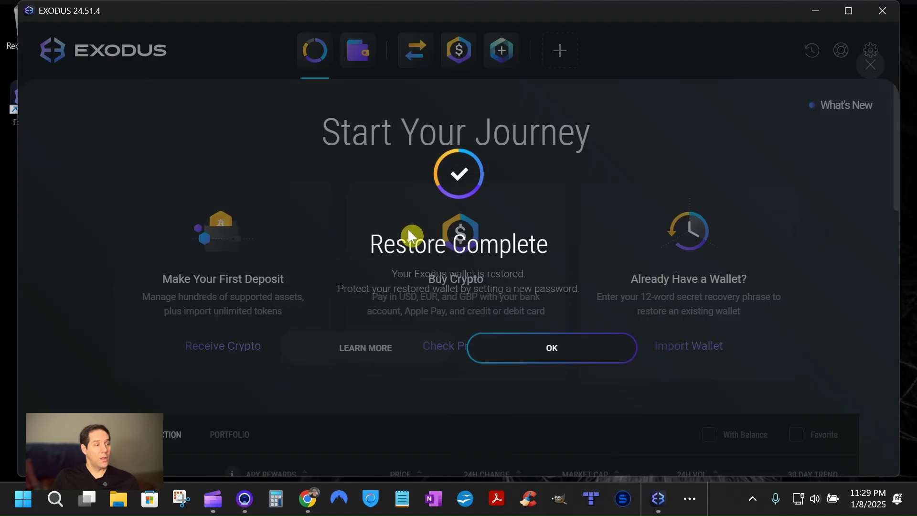
left_click(574, 345)
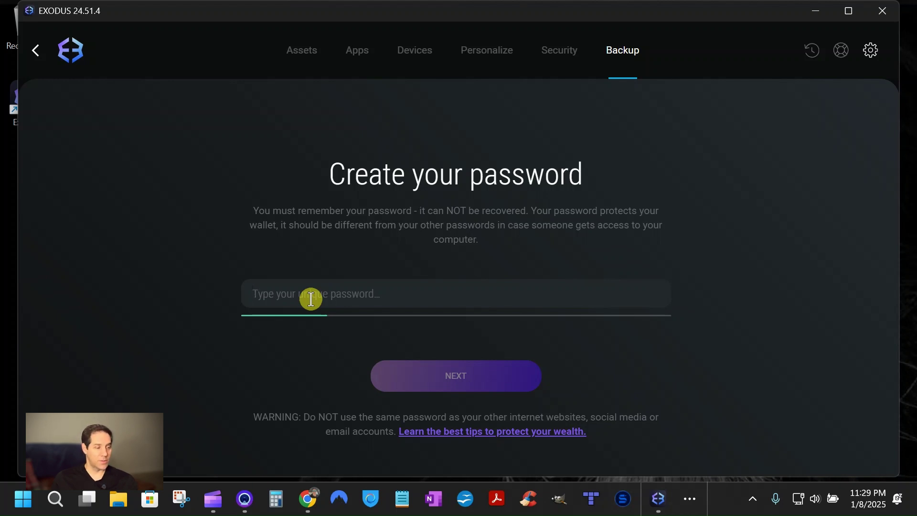
type("*****")
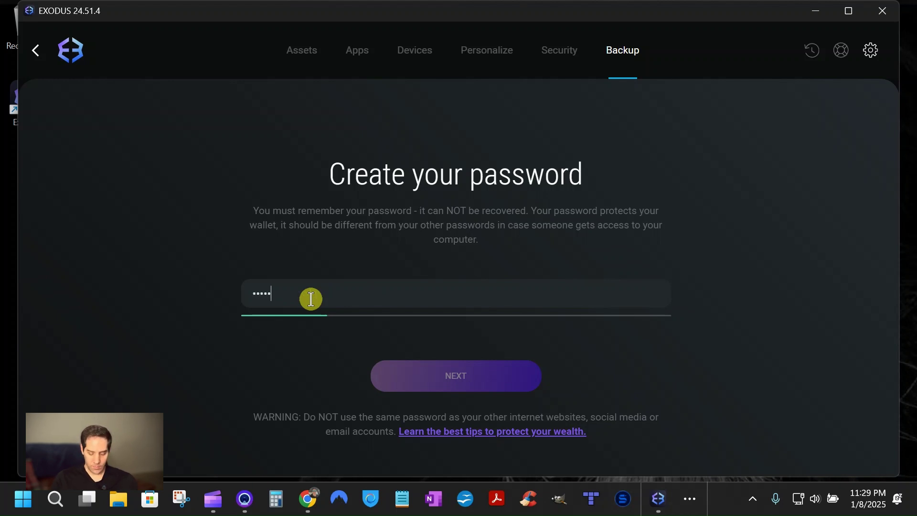
type("****")
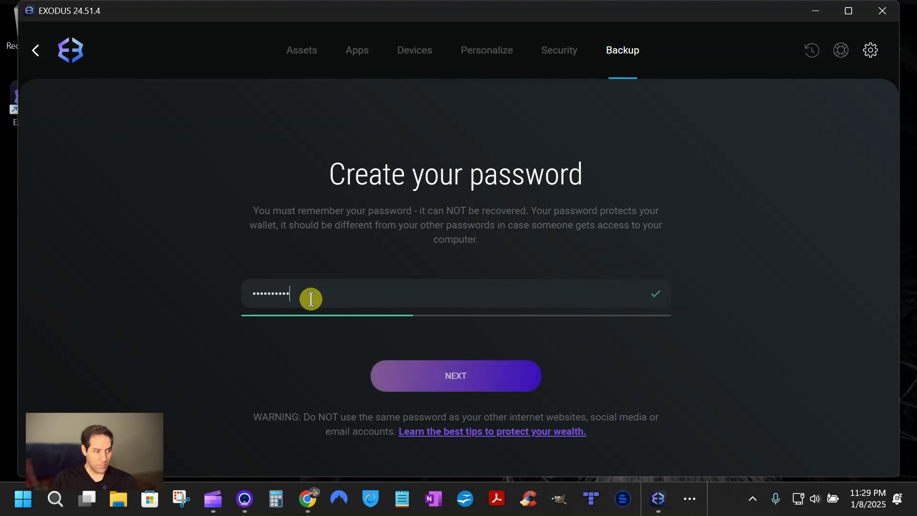
Create the new wallet password and confirm it by retyping the same password
left_click(462, 375)
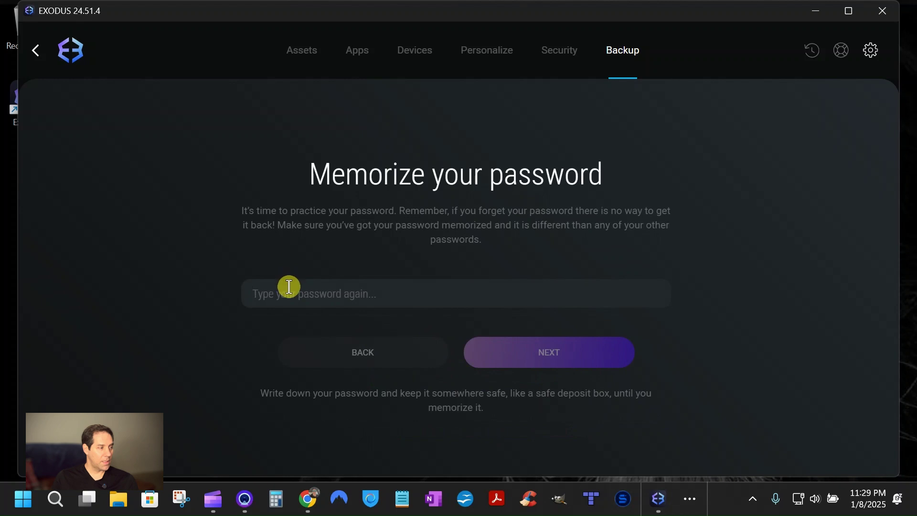
left_click(290, 287)
type("**")
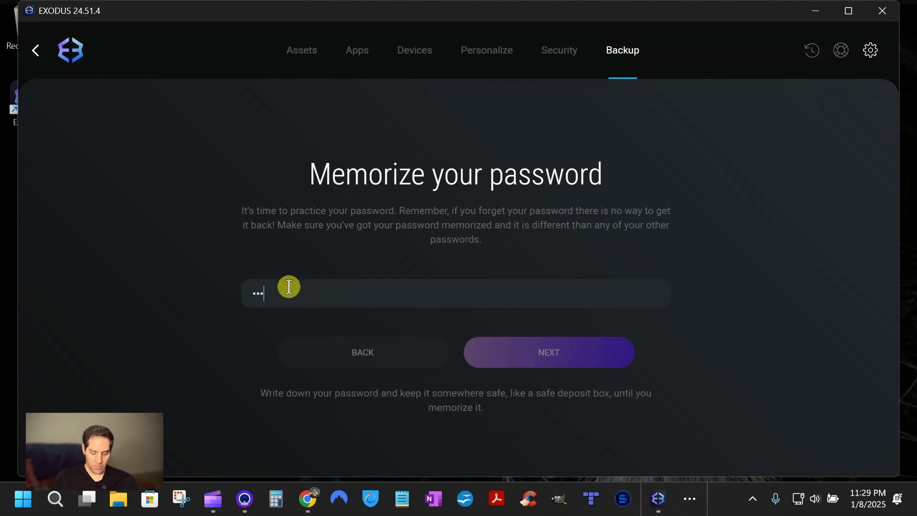
type("*********")
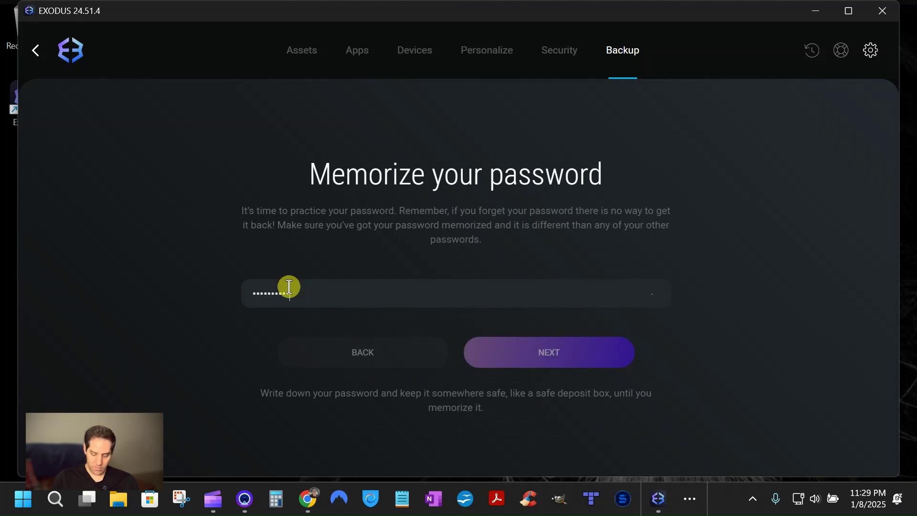
left_click(588, 355)
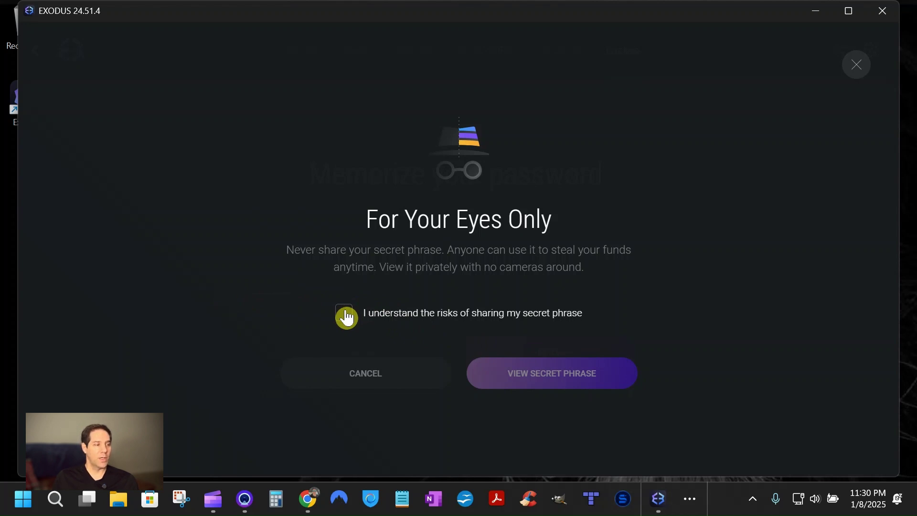
Tick 'I understand the risks' and proceed to the Write These Down In Order backup page
left_click(345, 316)
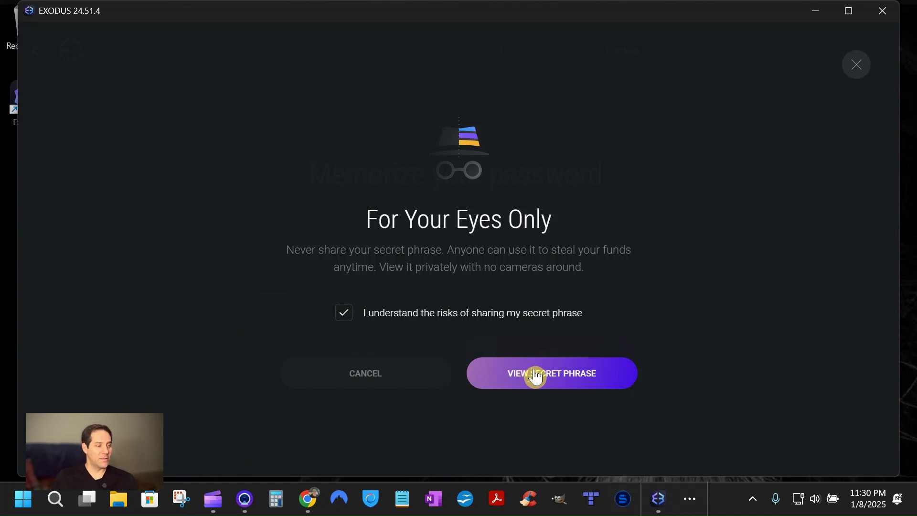
left_click(535, 376)
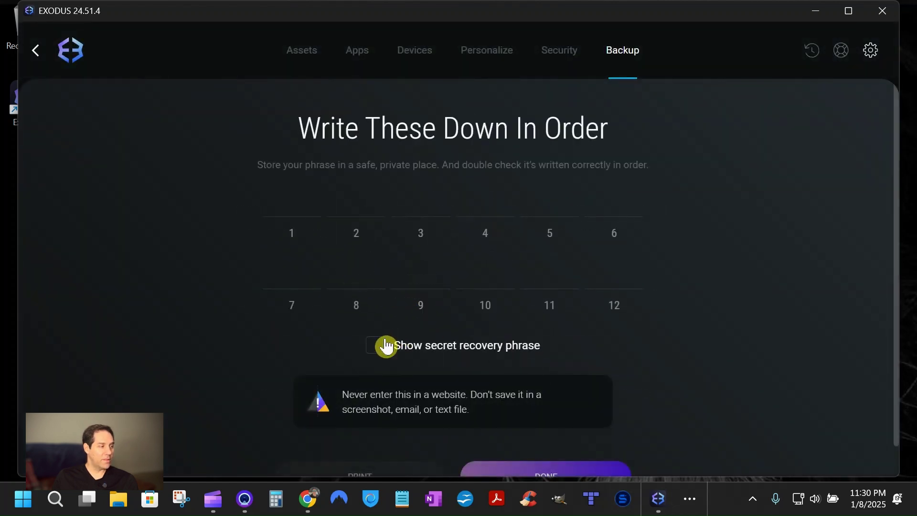
Show the secret recovery phrase's twelve words and finish to reach the paper-backup quiz
left_click(375, 349)
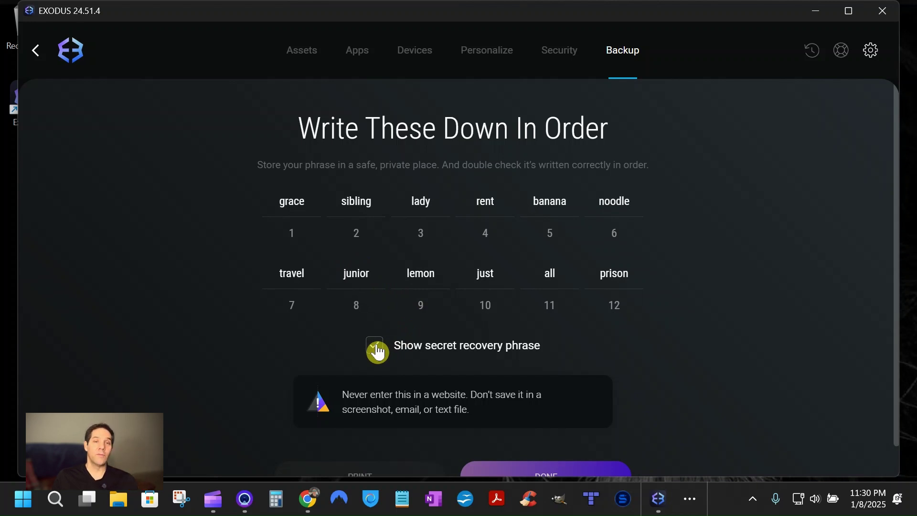
scroll(583, 419, "down", 1)
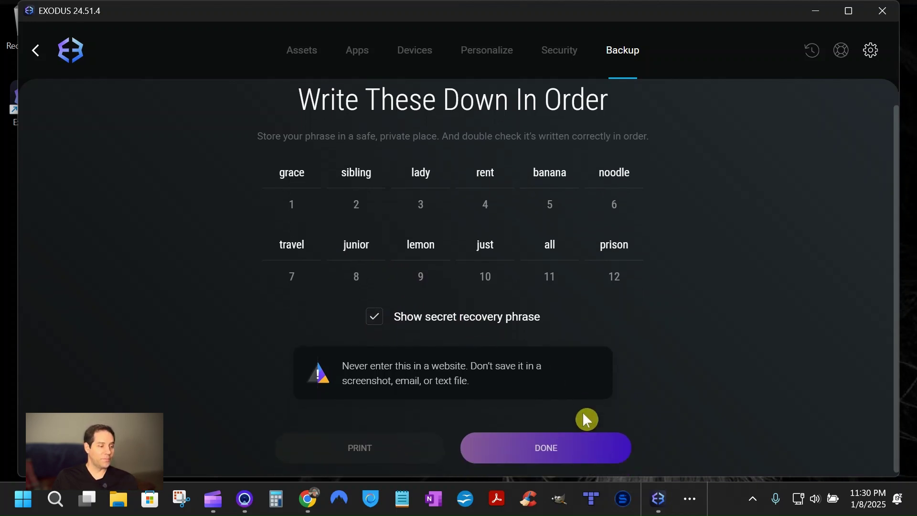
left_click(566, 445)
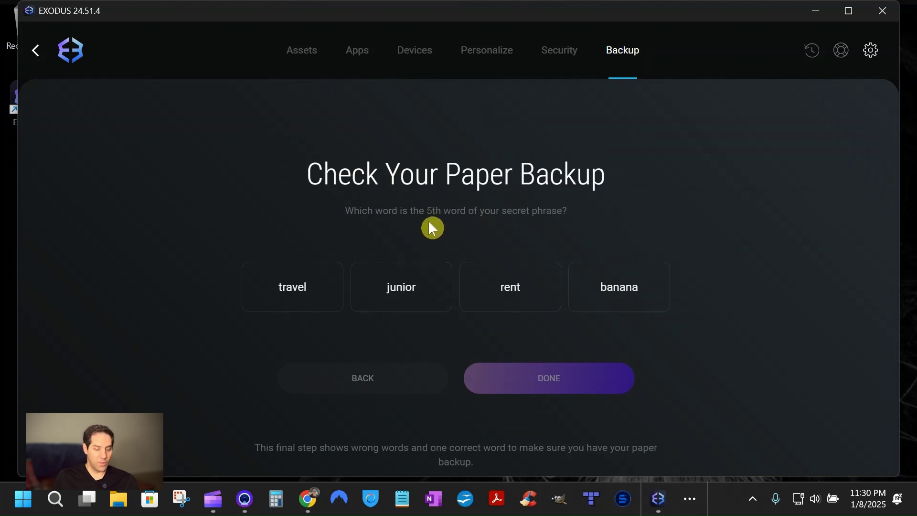
Choose banana as the fifth word and pass the check to reach Backup Complete
left_click(609, 308)
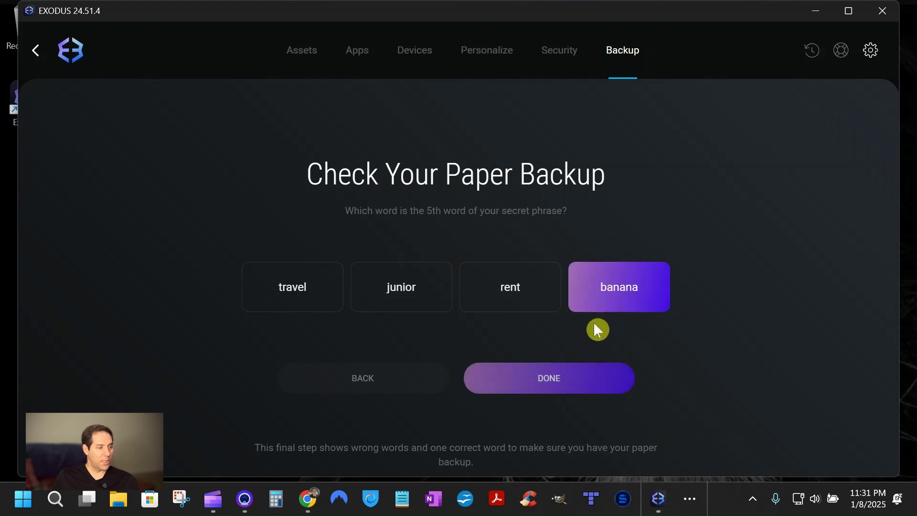
left_click(573, 385)
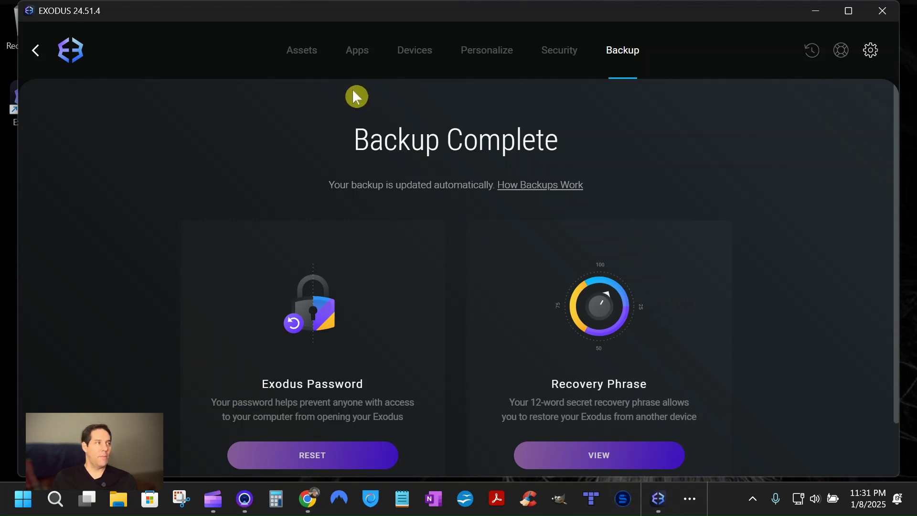
Switch to the Assets tab showing Manage Assets entries like 0x, 1inch, API3 and Aave
left_click(299, 55)
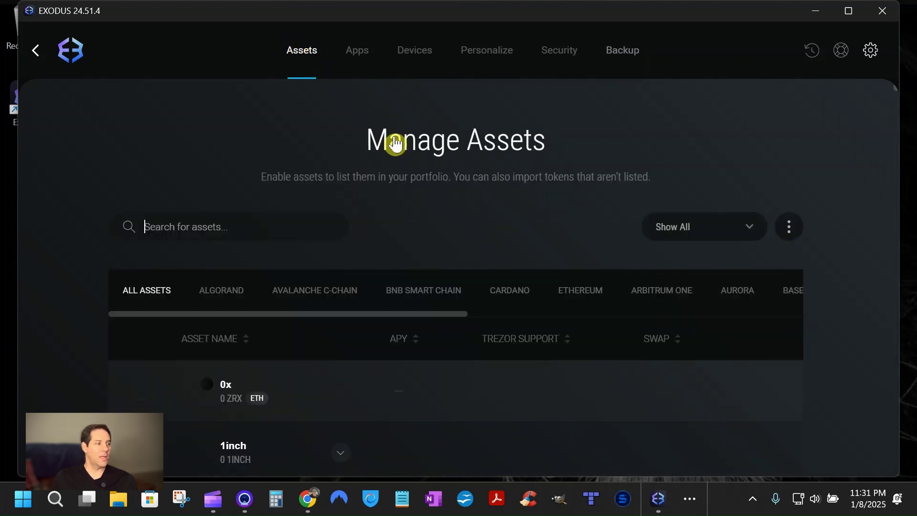
scroll(430, 297, "down", 2)
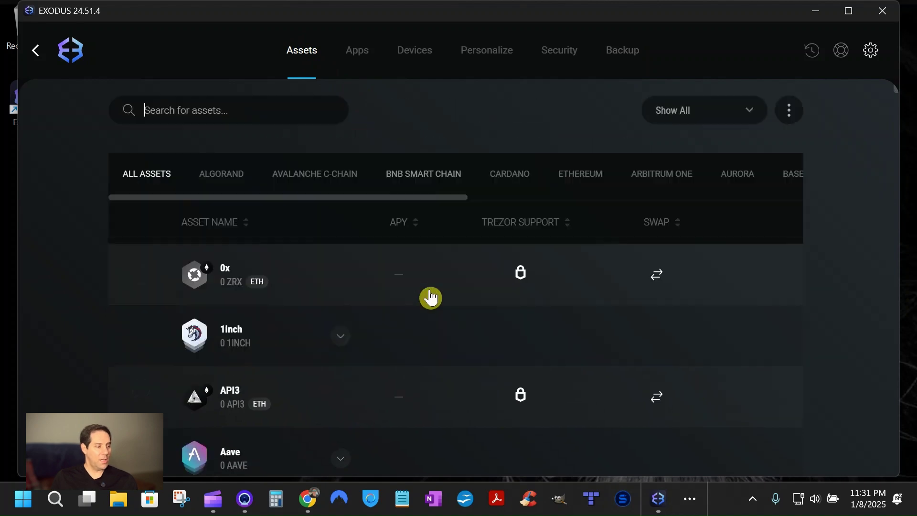
scroll(430, 297, "down", 2)
scroll(430, 296, "up", 4)
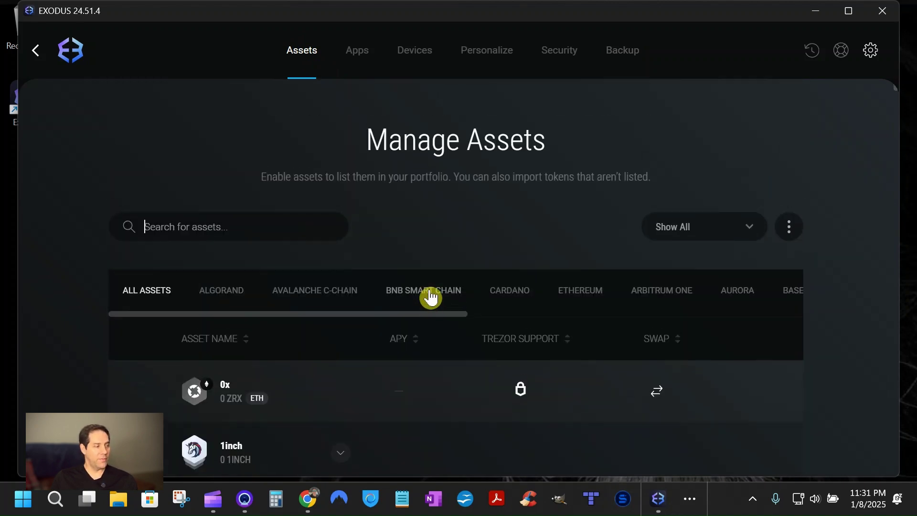